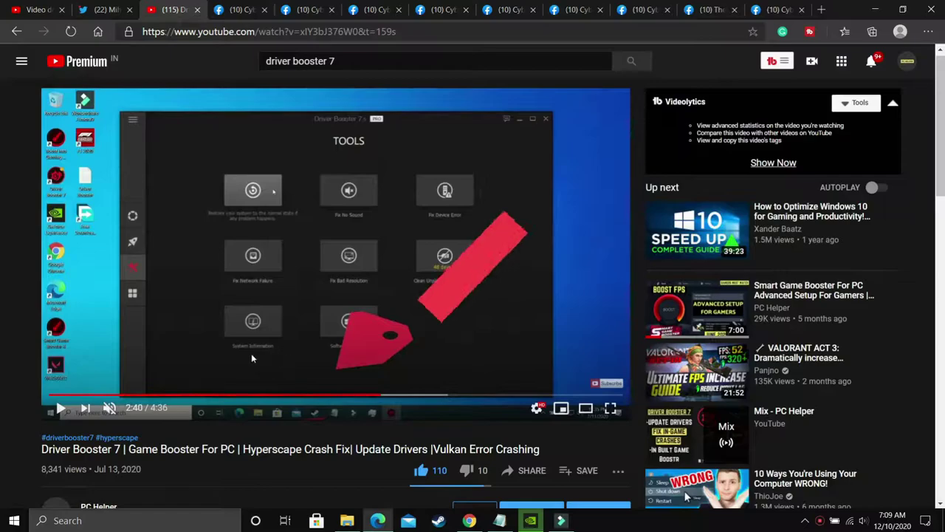
Skim the paused Driver Booster 7 video up to 3:38 and examine the repair options on its Tools page
scroll(251, 358, down, 2)
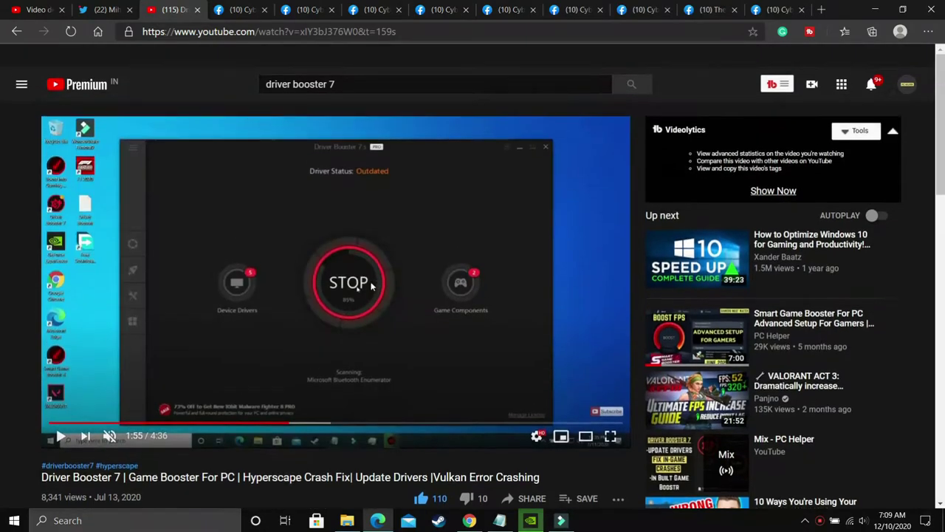
scroll(372, 286, down, 1)
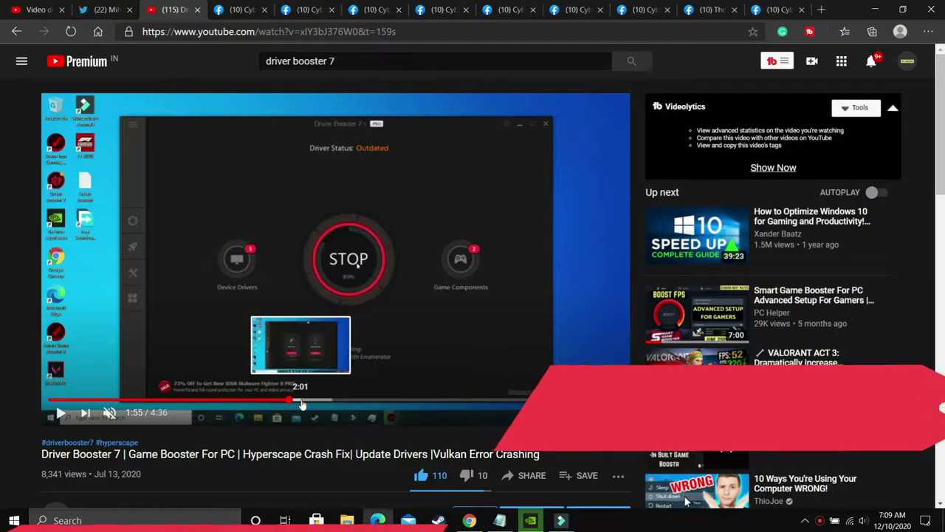
drag(313, 400, 445, 399)
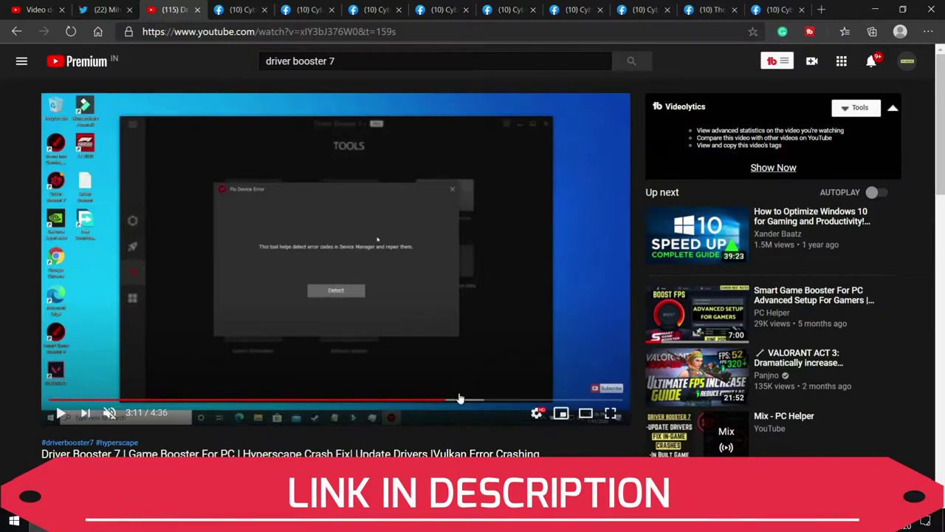
click(476, 400)
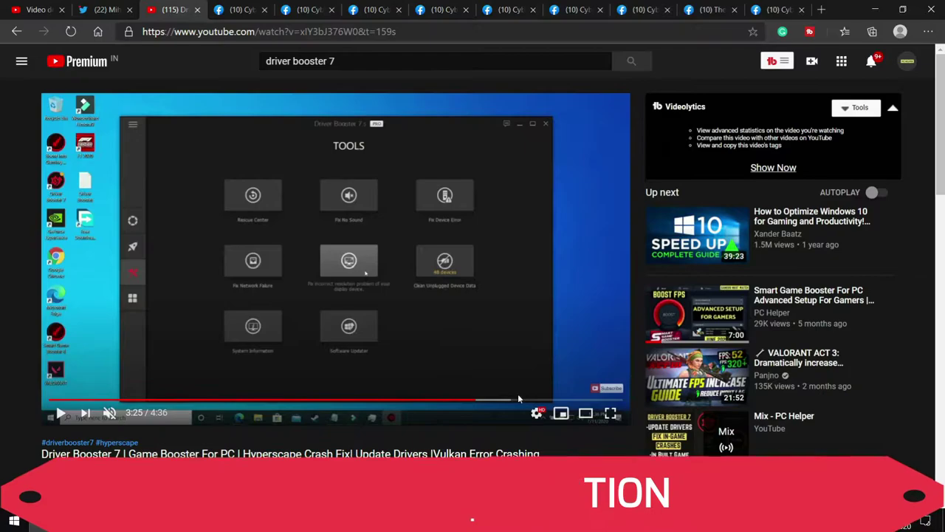
click(502, 402)
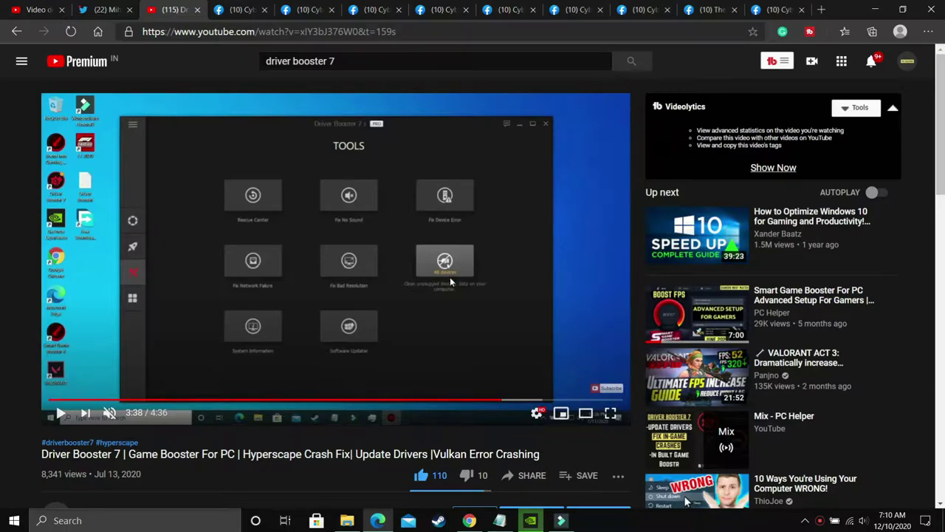
scroll(383, 326, down, 2)
scroll(383, 326, up, 2)
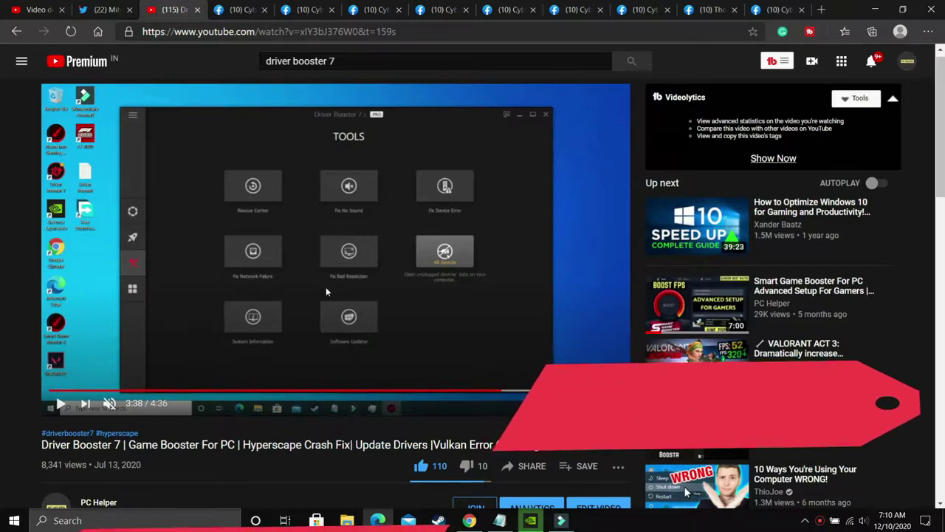
key(XF86AudioLowerVolume)
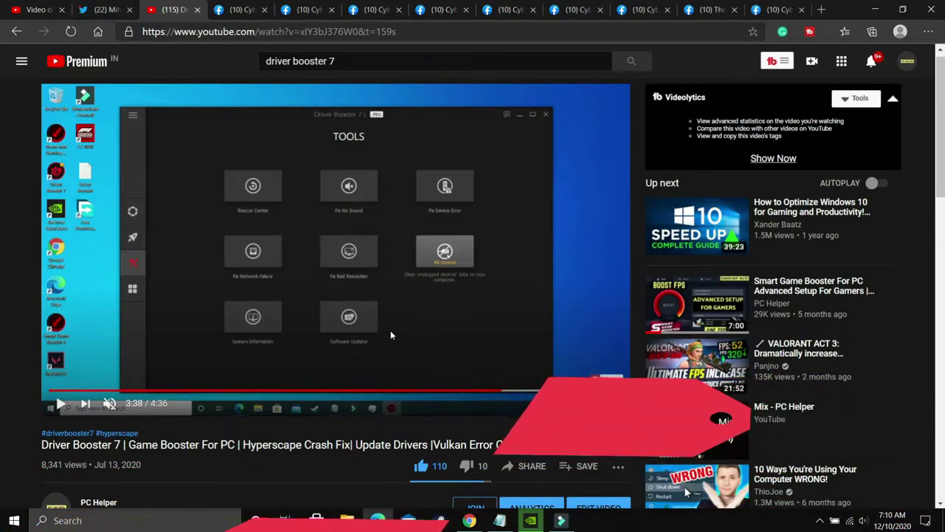
key(t)
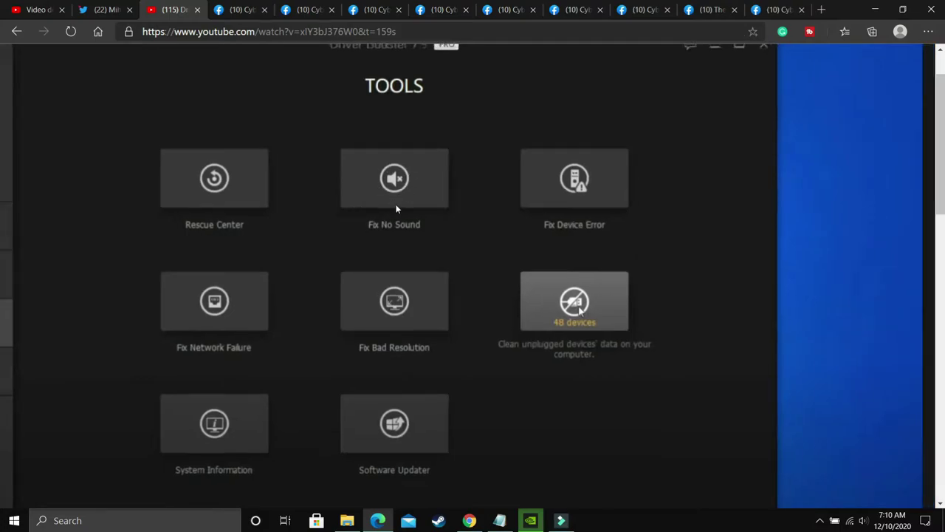
key(t)
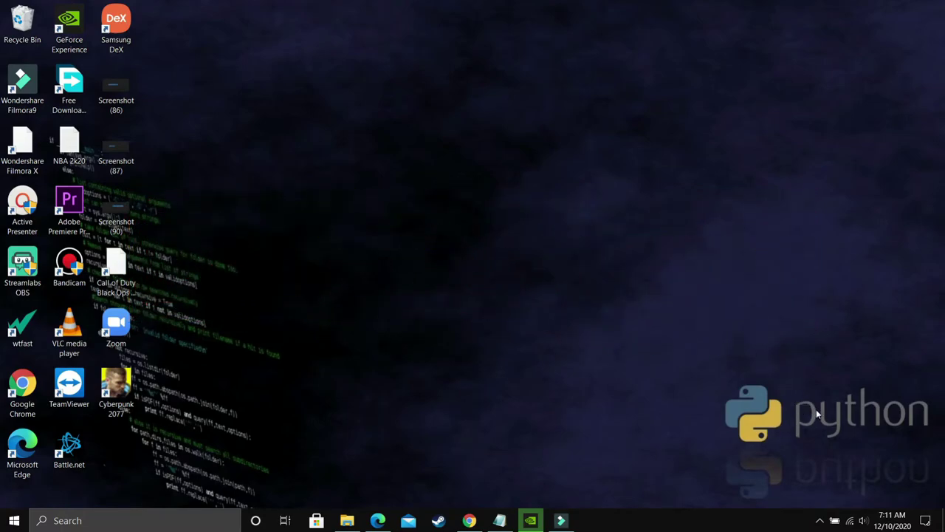
Open the advanced properties of the Realtek(R) Audio Speakers playback device from the Windows sound settings
right_click(864, 522)
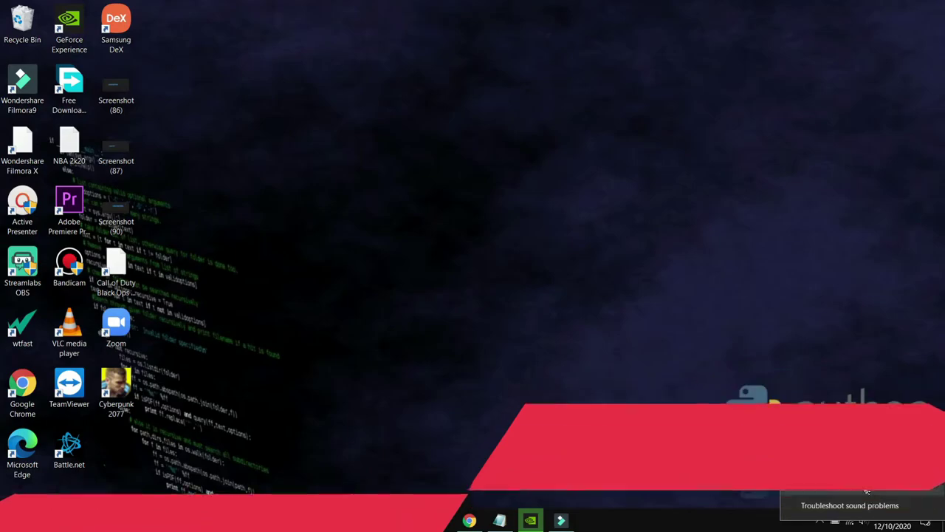
click(785, 443)
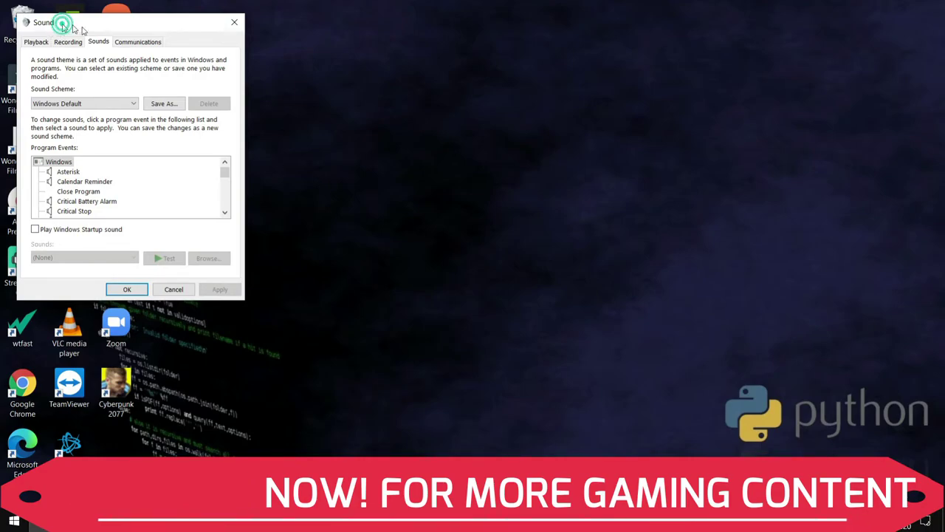
drag(58, 31, 117, 42)
click(94, 53)
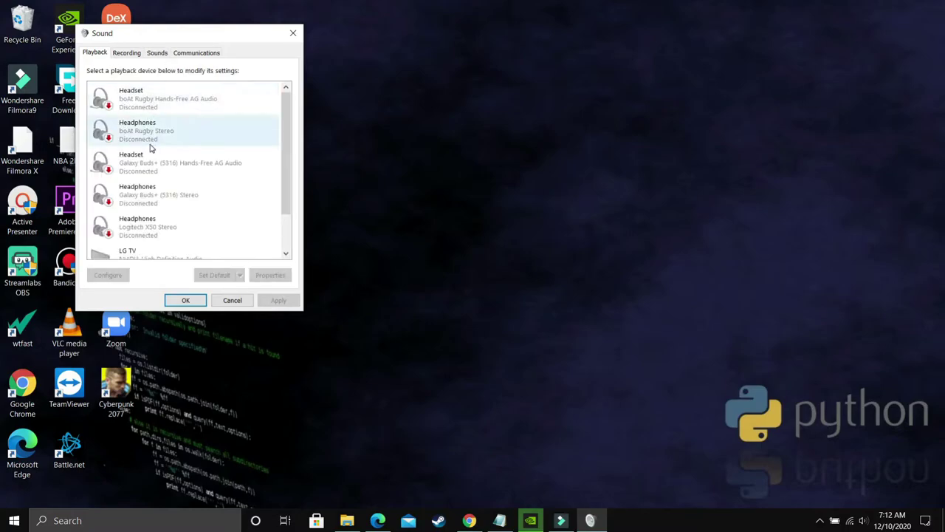
scroll(150, 148, down, 2)
click(133, 236)
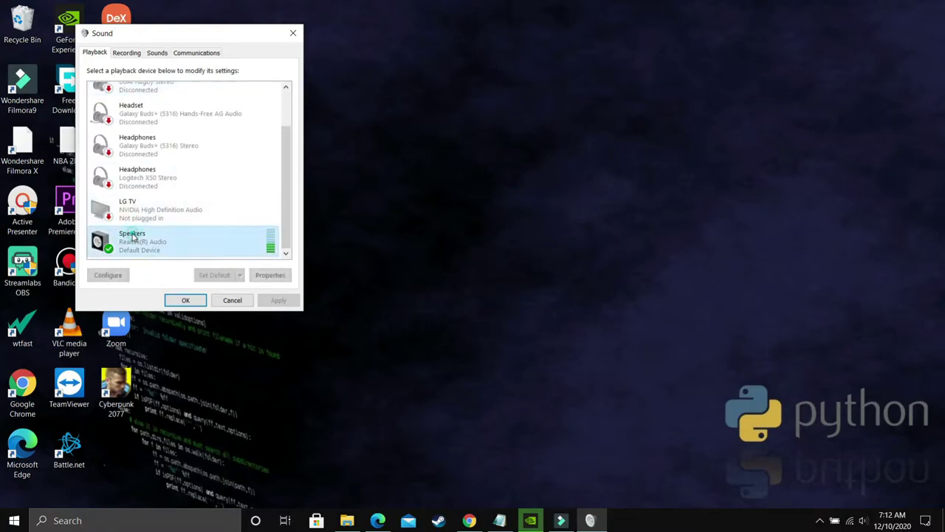
double_click(133, 236)
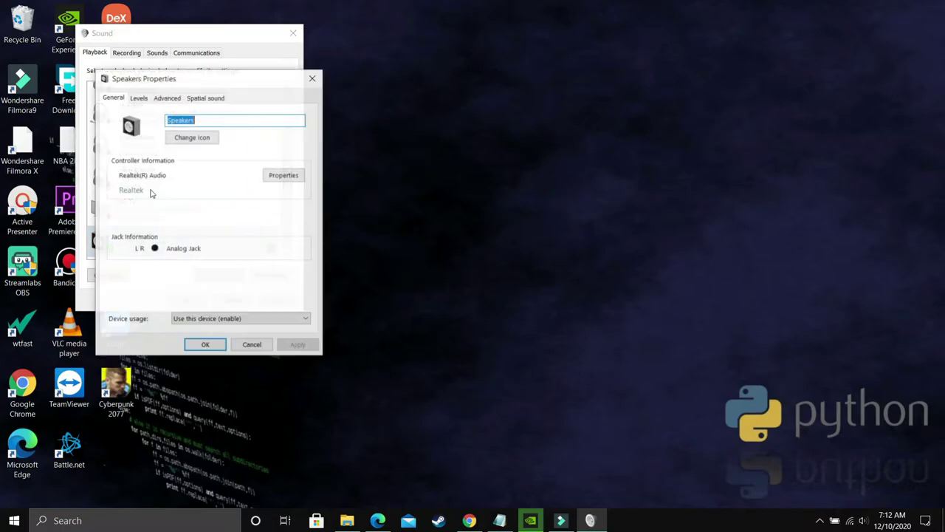
click(167, 98)
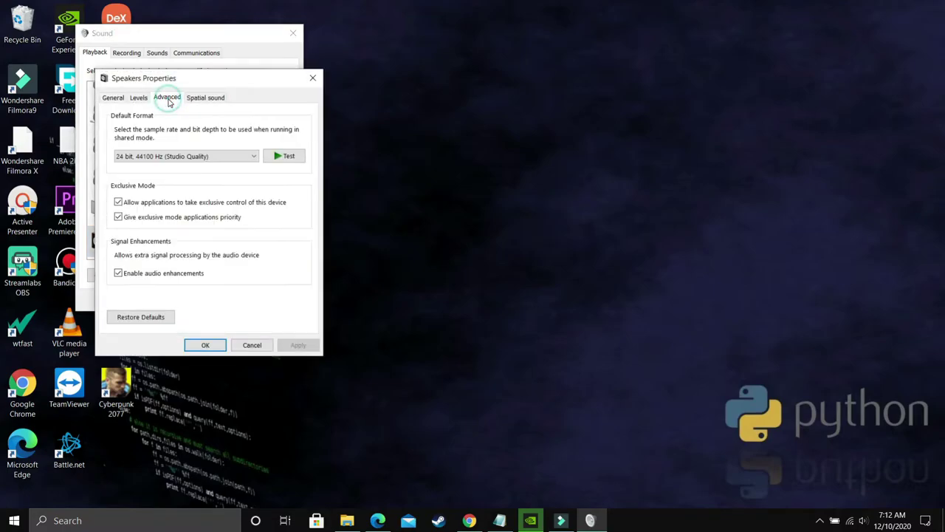
Try applying 16 bit, 44100 Hz (CD Quality) as the speakers' default format, declining to interrupt the application using the device
click(168, 158)
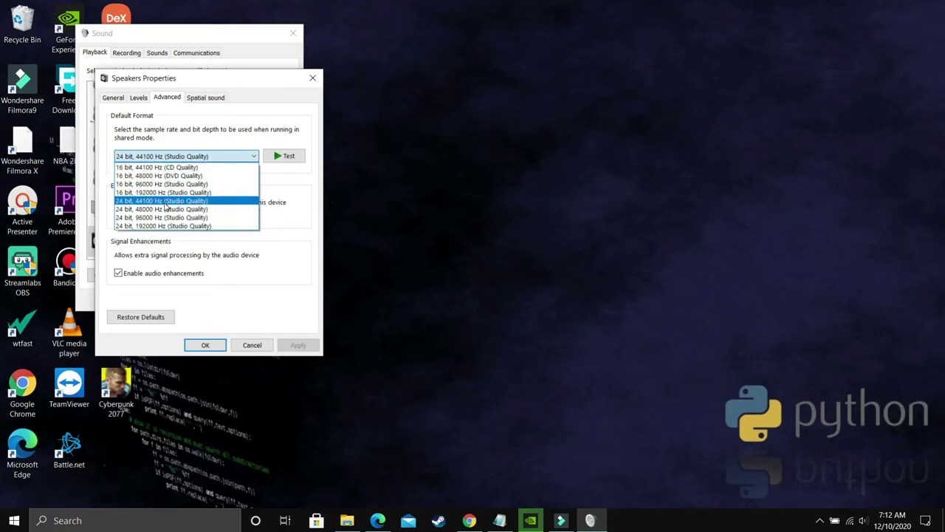
click(178, 168)
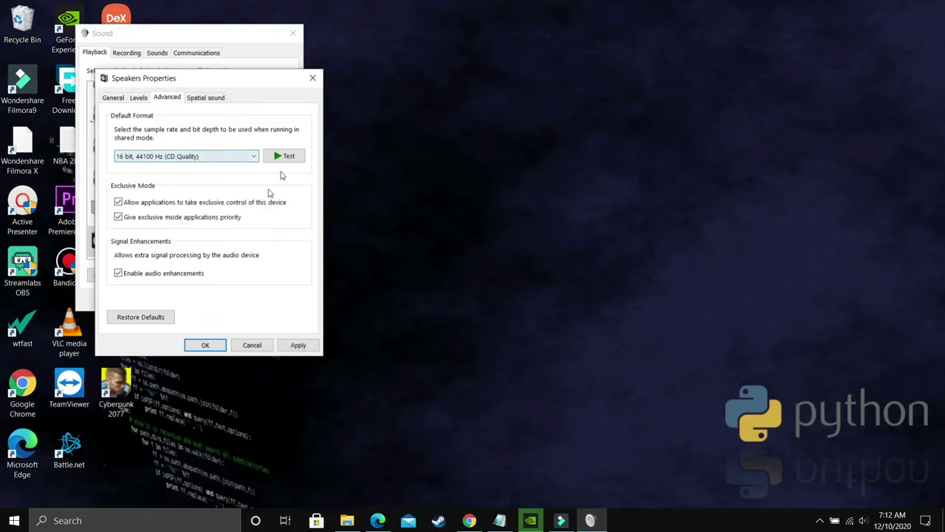
click(298, 345)
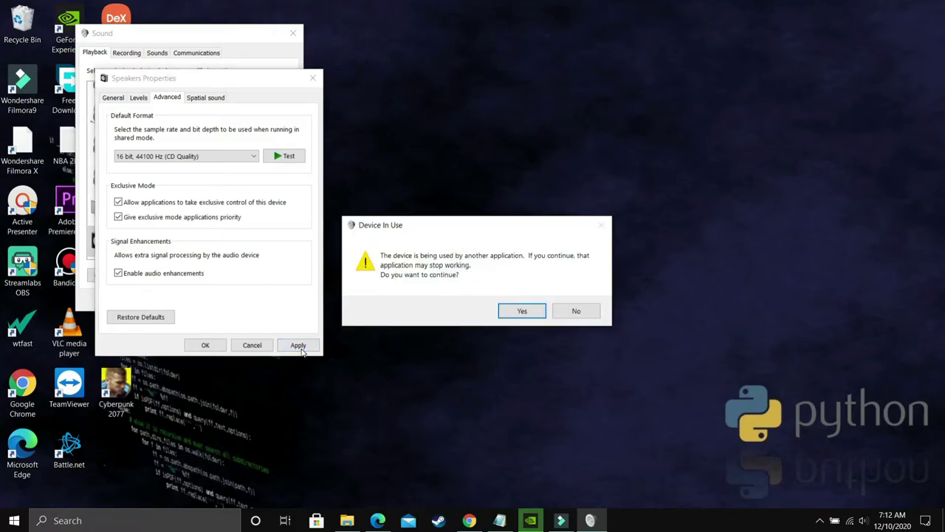
click(565, 312)
Try the default formats 16 bit at 48000, 96000 and 192000 Hz and 24 bit at 48000 Hz without applying them
click(184, 158)
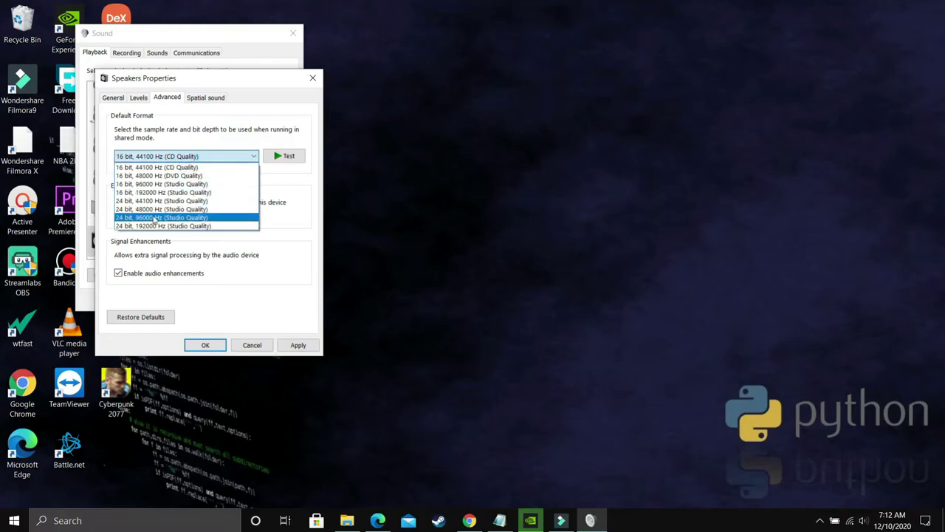
click(152, 175)
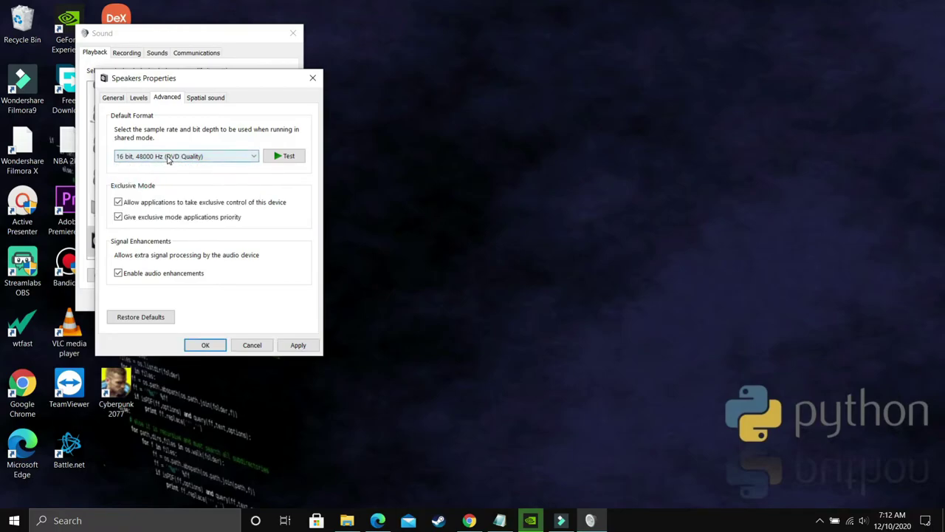
click(169, 158)
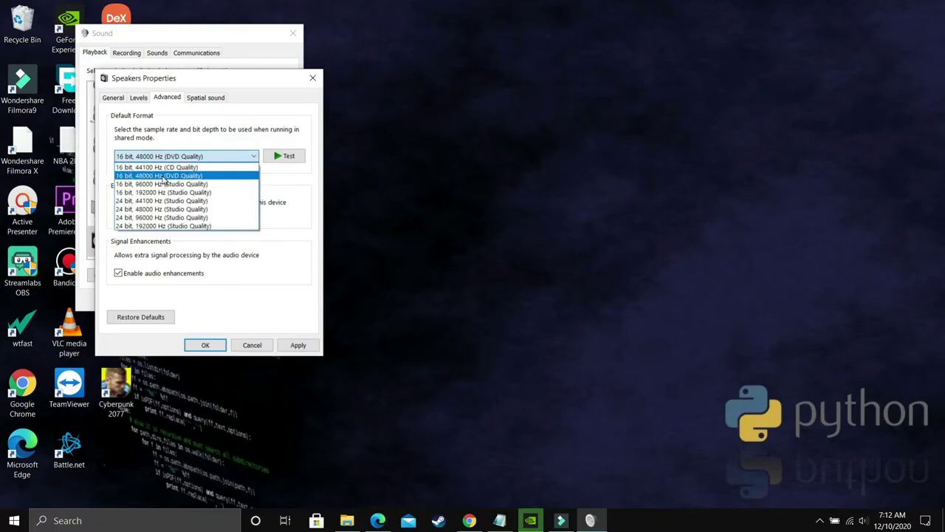
click(164, 184)
click(186, 157)
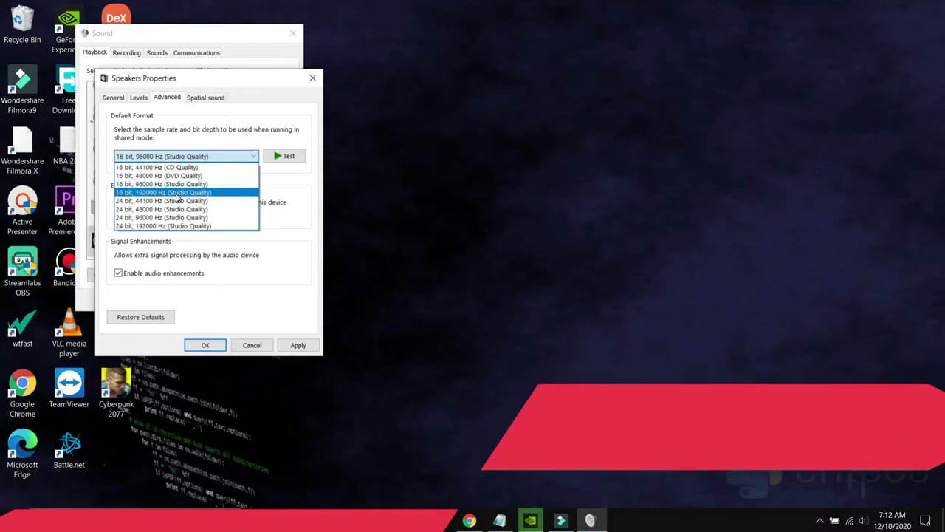
click(177, 194)
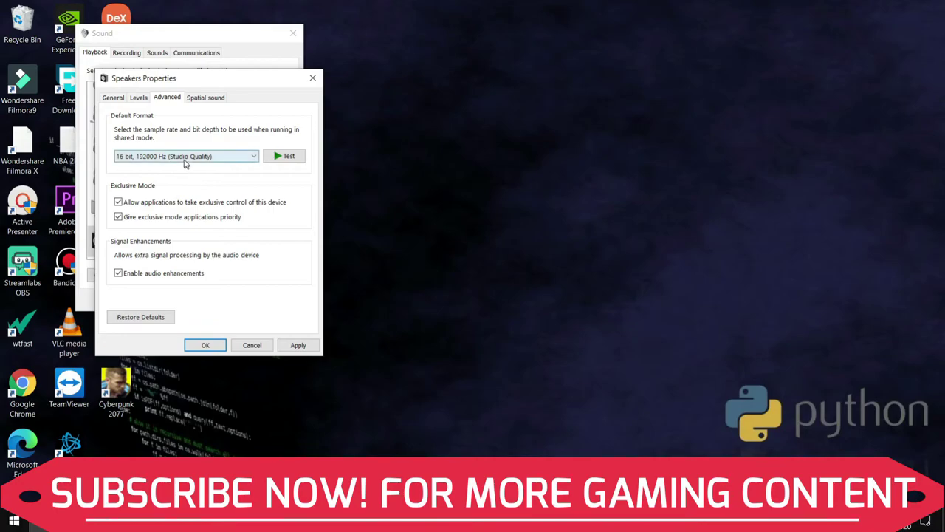
click(183, 159)
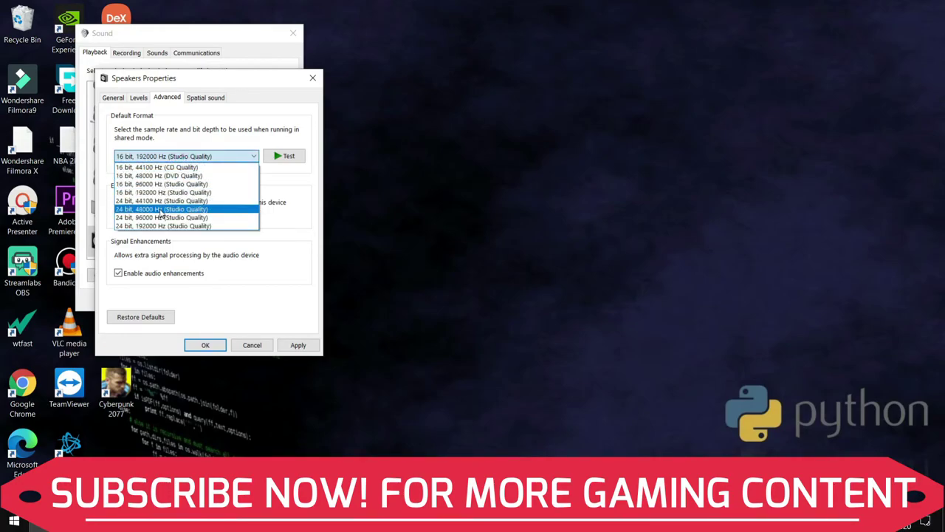
click(160, 209)
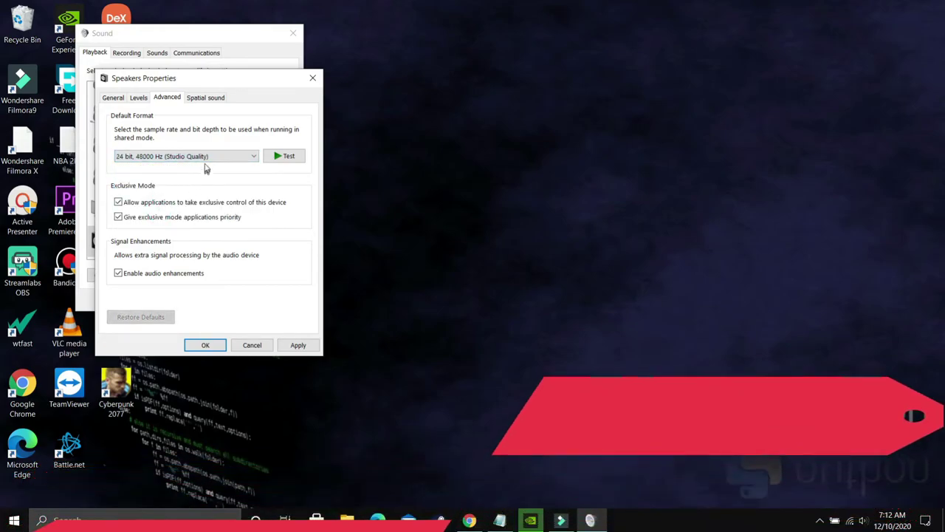
Apply 16 bit, 96000 Hz (Studio Quality) as the speakers' default format, agreeing to continue while the device is in use
click(206, 156)
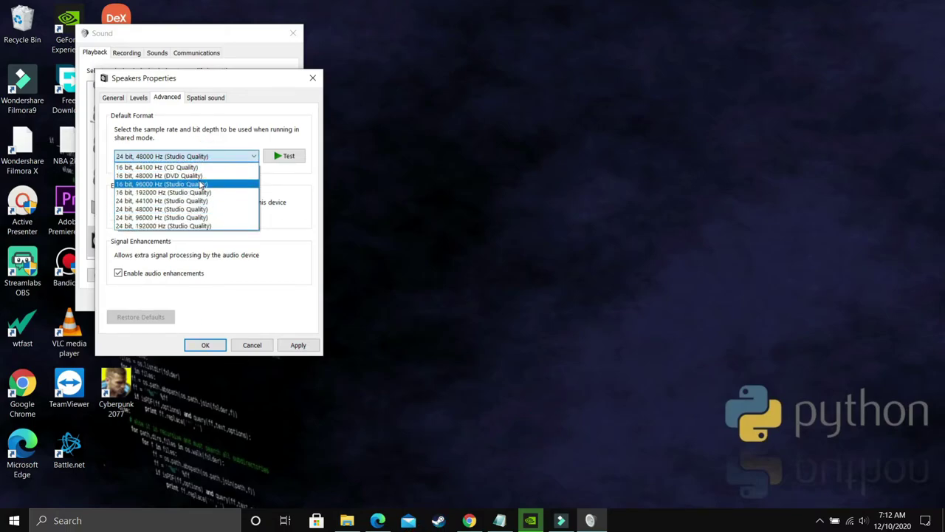
click(196, 184)
click(296, 346)
click(520, 314)
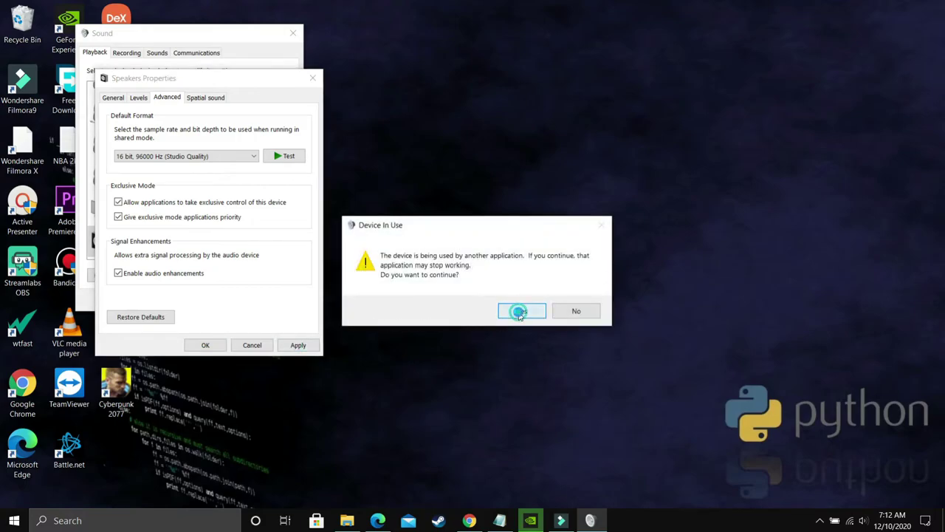
Try 16 bit, 192000 Hz as the speakers' default format, then apply 24 bit, 48000 Hz (Studio Quality) instead
click(213, 156)
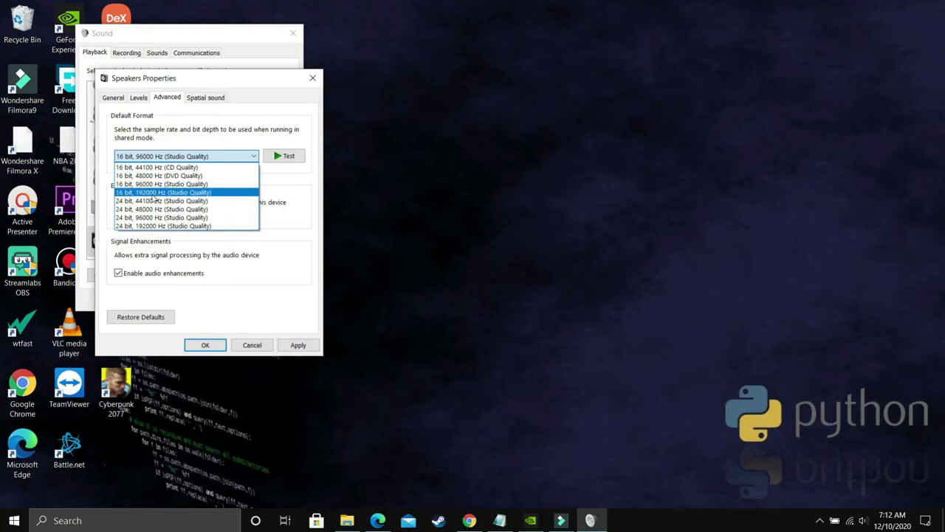
click(154, 194)
click(186, 157)
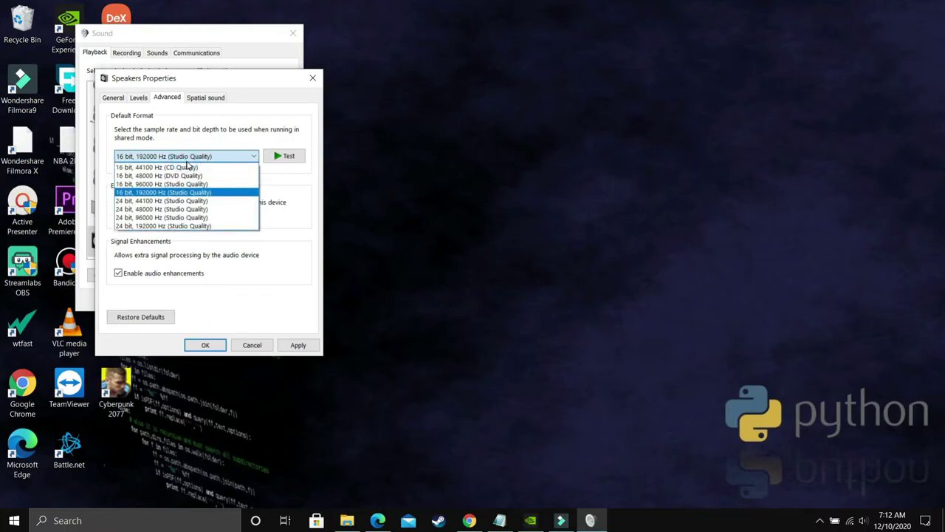
click(171, 209)
click(298, 345)
click(522, 311)
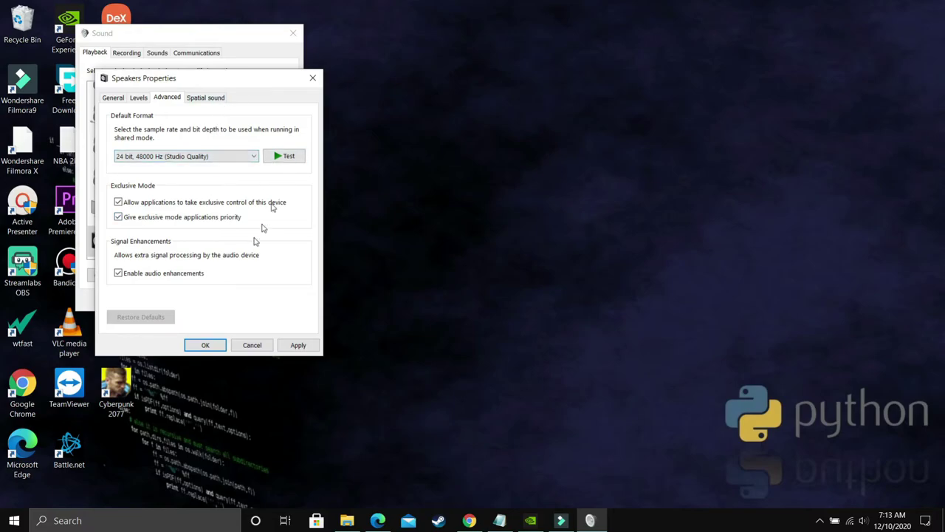
click(190, 157)
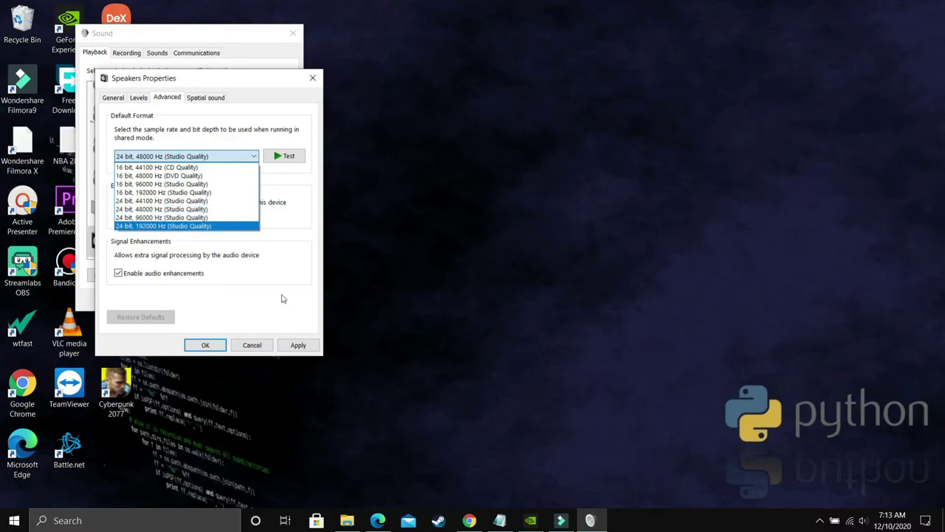
click(281, 298)
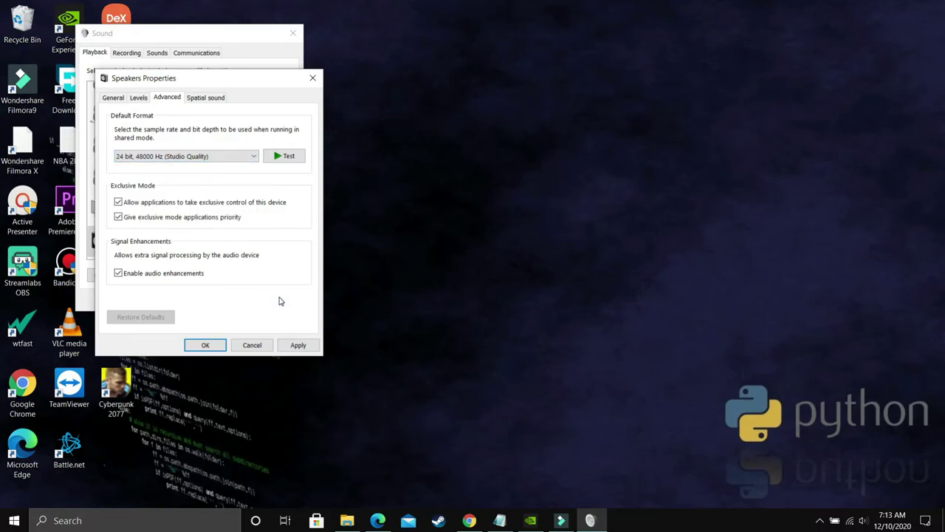
click(294, 344)
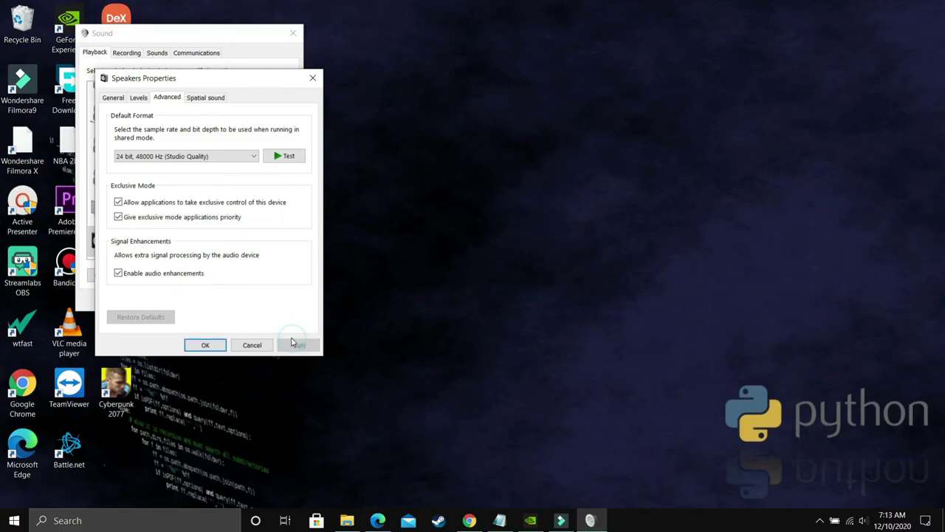
Apply 24 bit, 44100 Hz (Studio Quality) as the speakers' default format despite the device being in use, and close the sound settings
click(181, 157)
click(155, 201)
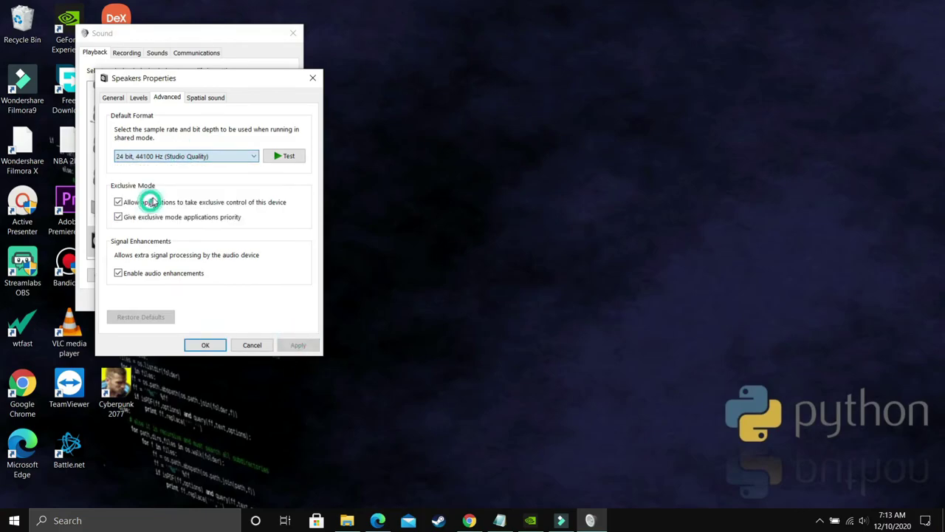
click(294, 344)
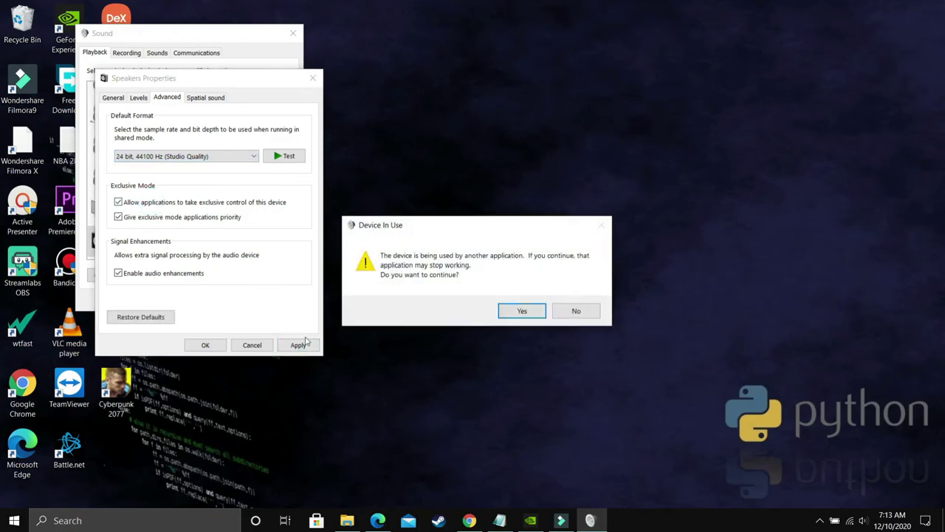
click(517, 311)
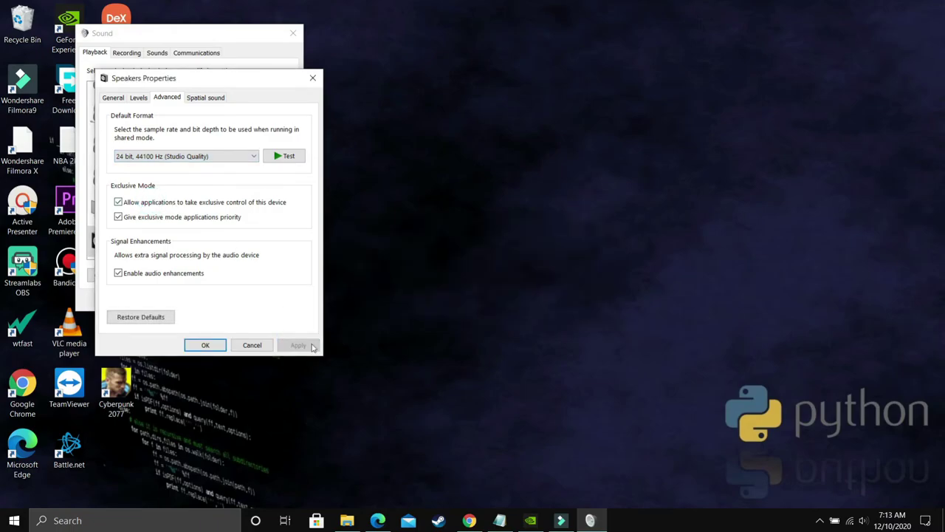
click(205, 347)
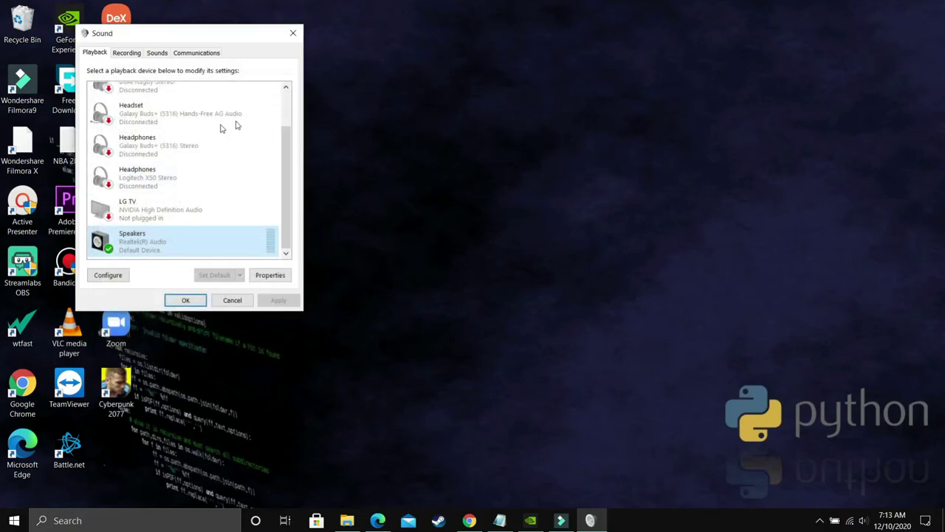
click(177, 299)
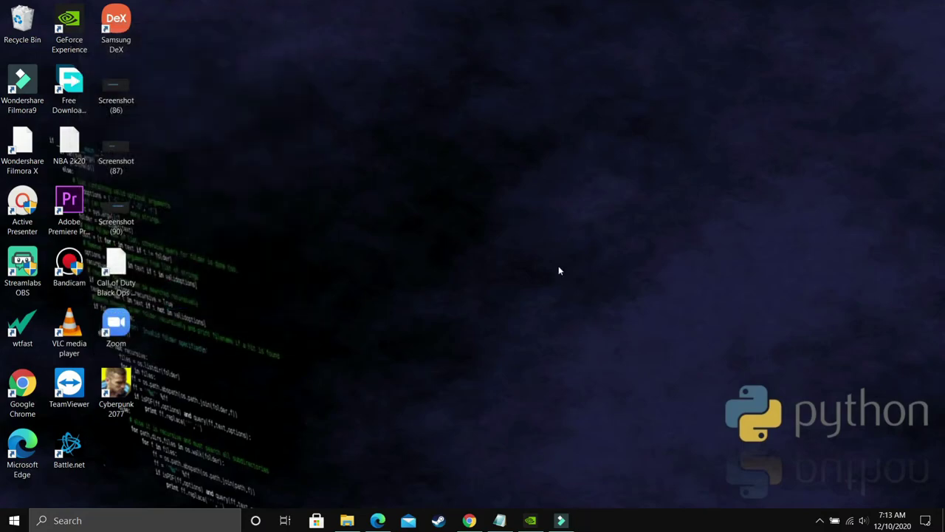